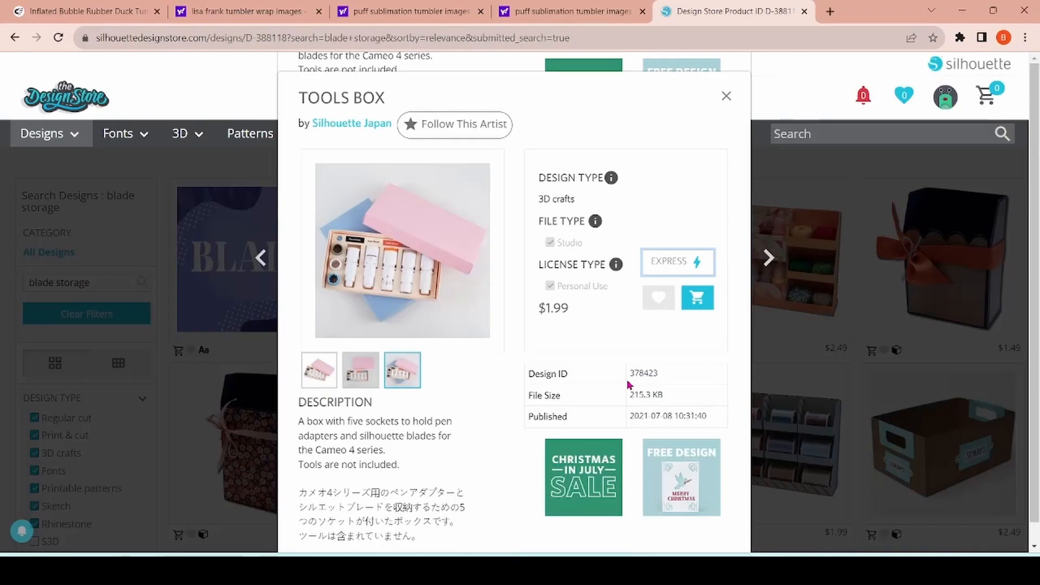
# Step: Switch from the Tools Box store page to Silhouette Studio and merge the "tools box" library design into the open document
pyautogui.moveTo(628, 383); pyautogui.dragTo(662, 389)
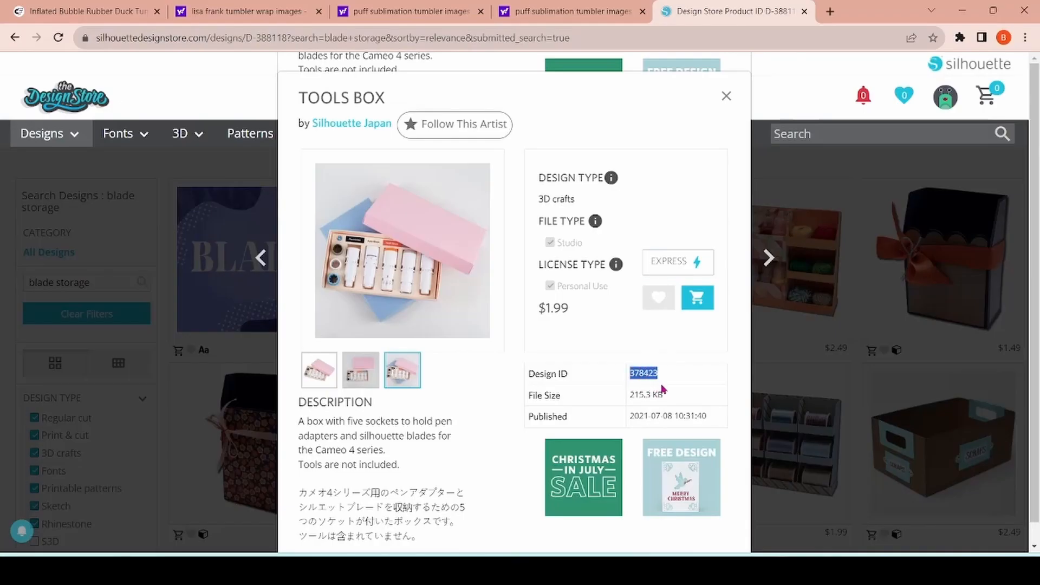
pyautogui.click(671, 389)
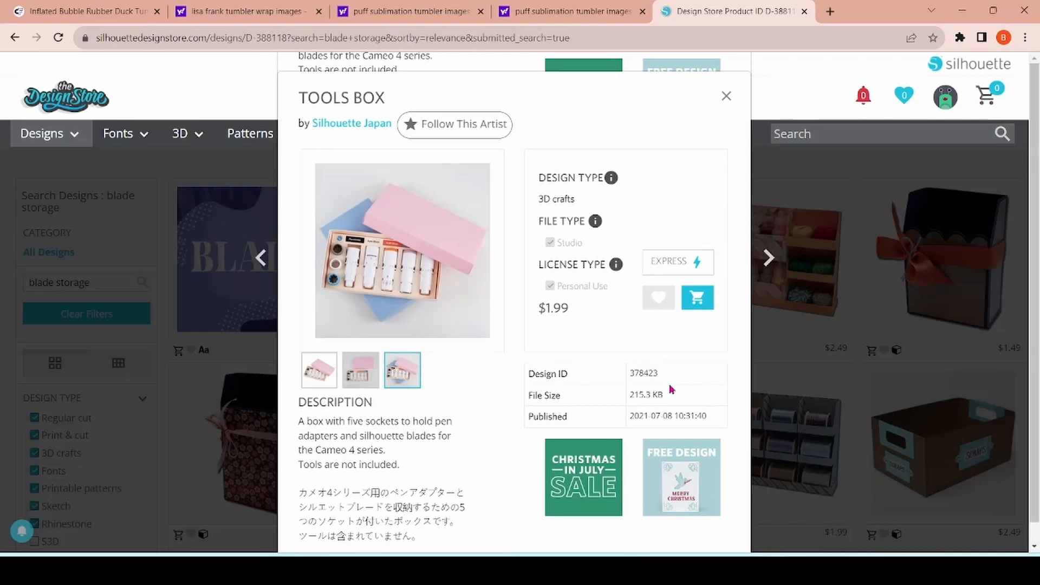
pyautogui.click(674, 569)
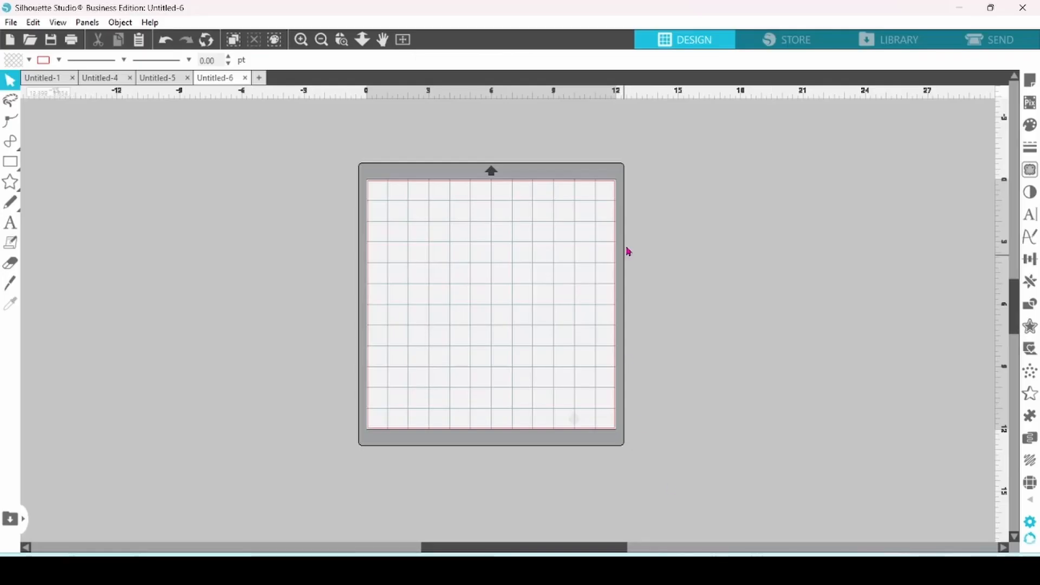
pyautogui.click(892, 47)
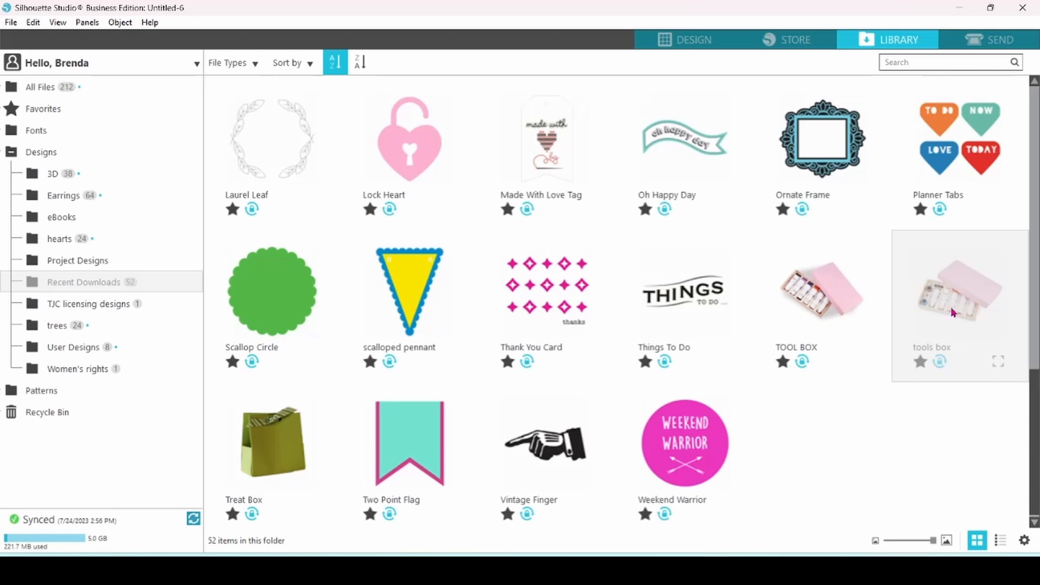
pyautogui.rightClick(952, 313)
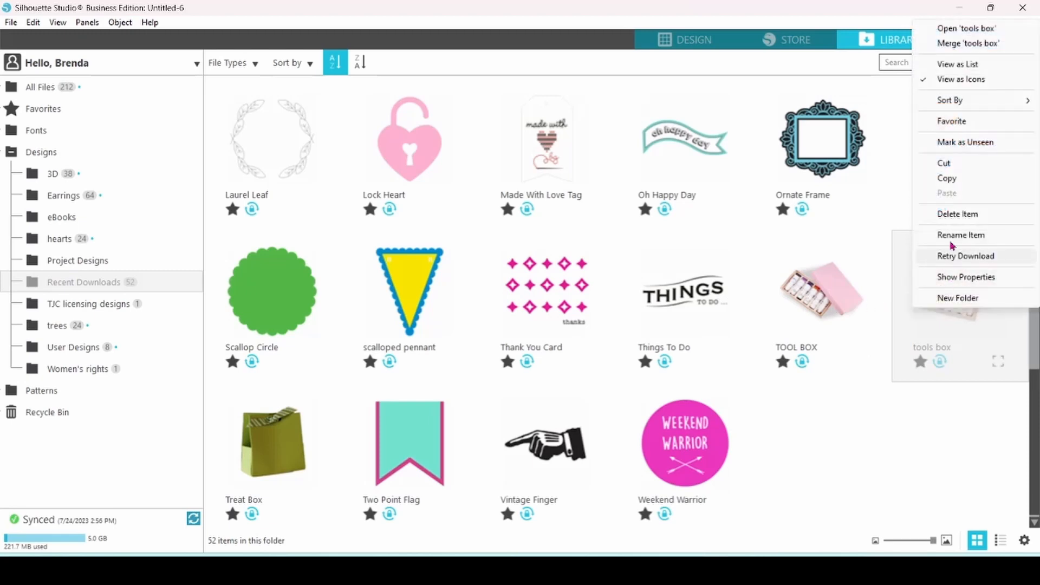
pyautogui.click(955, 45)
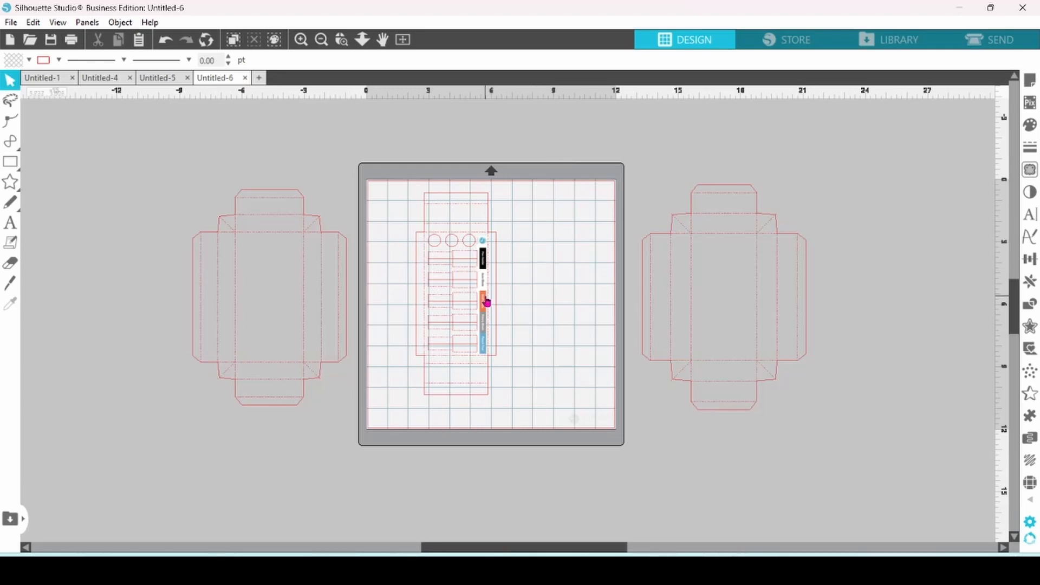
# Step: Move the colored label strip off the cutting mat, beyond the box template beside it
pyautogui.moveTo(484, 302); pyautogui.dragTo(124, 204)
pyautogui.click(129, 209)
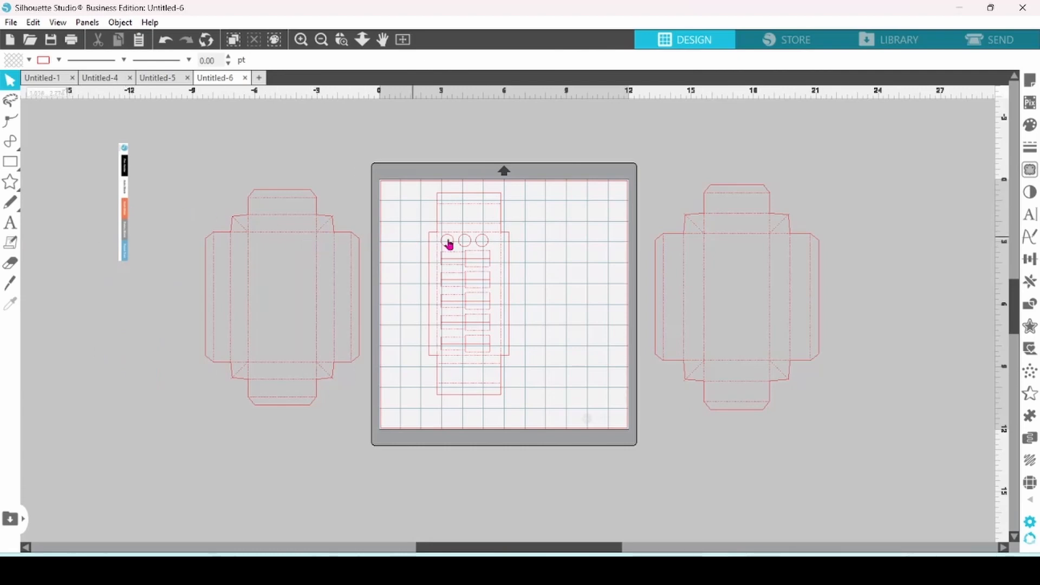
pyautogui.moveTo(508, 260); pyautogui.dragTo(608, 265)
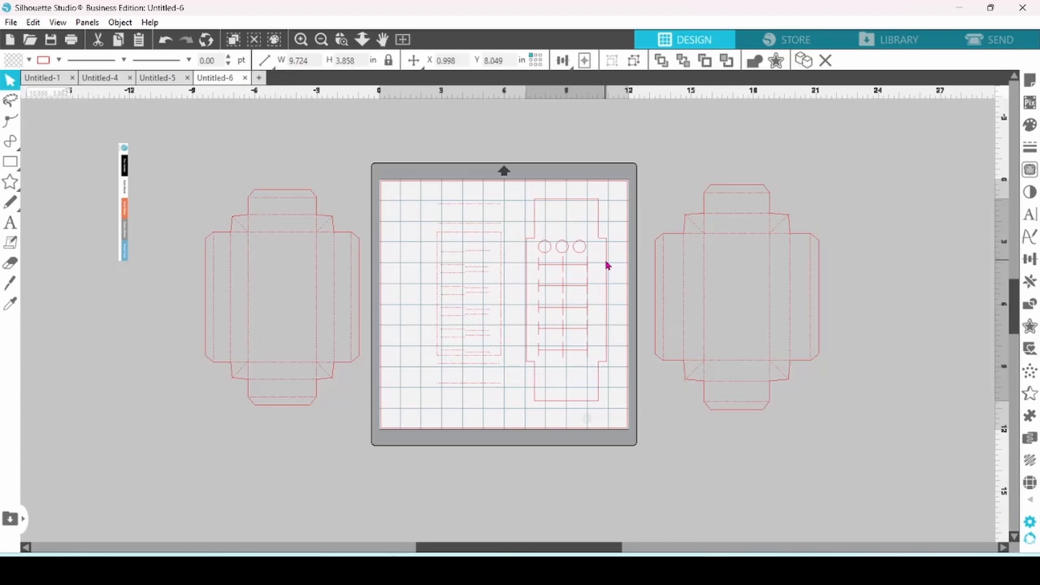
pyautogui.click(528, 196)
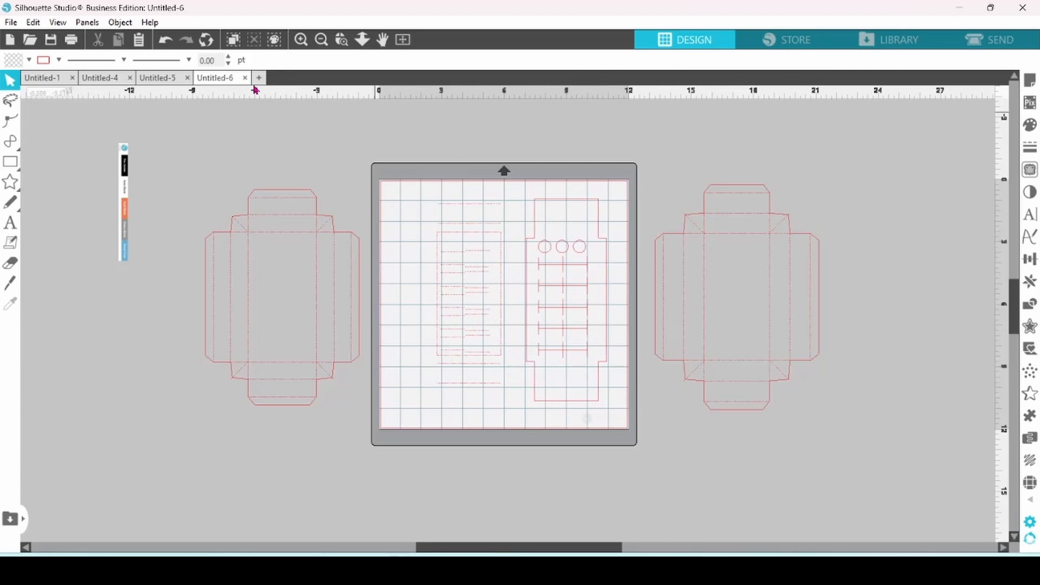
pyautogui.click(166, 40)
pyautogui.click(166, 41)
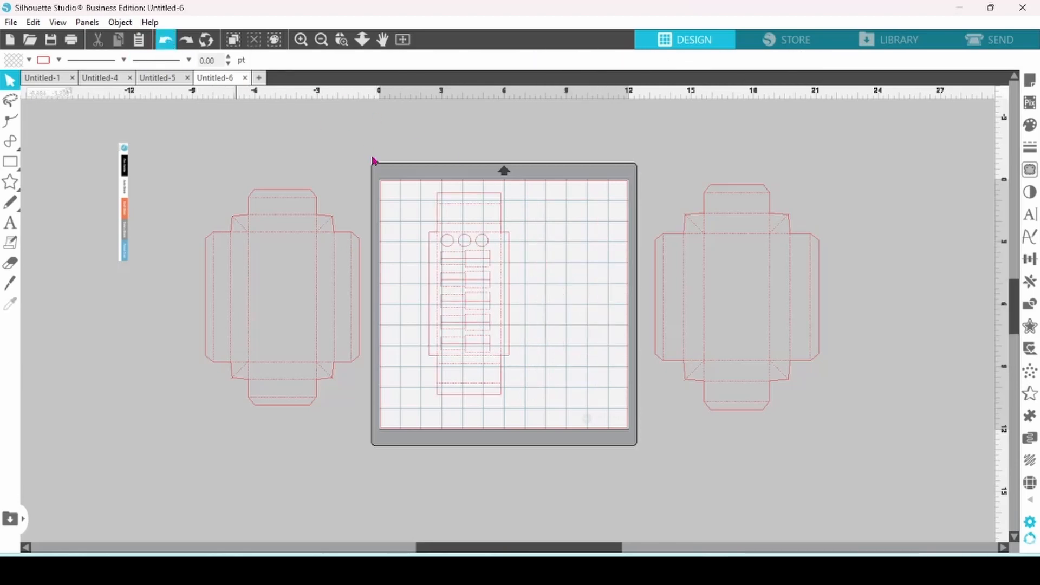
# Step: Group the insert's cut lines and fold lines on the mat into one object
pyautogui.moveTo(413, 195); pyautogui.dragTo(540, 400)
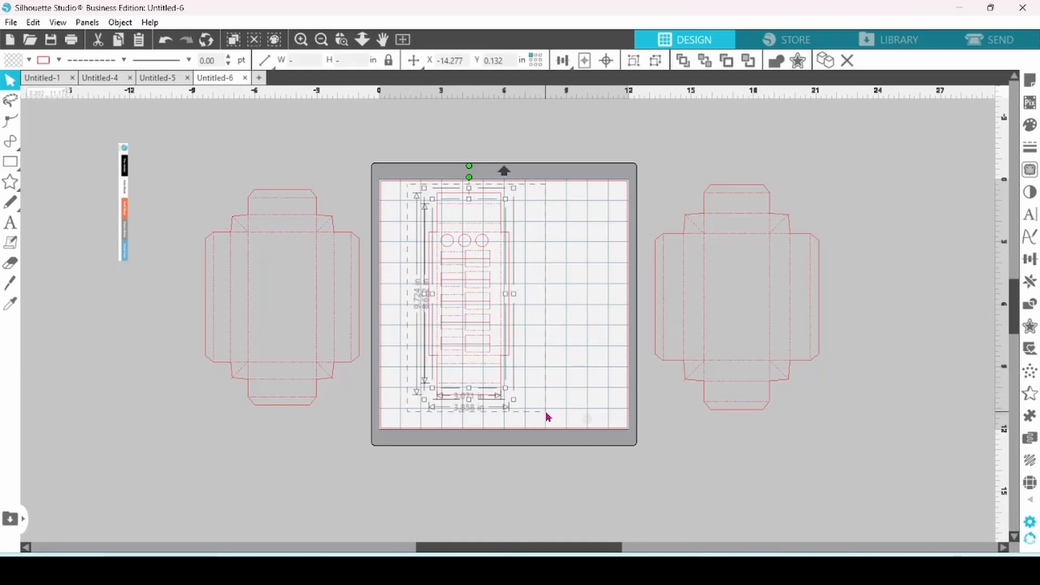
pyautogui.rightClick(493, 361)
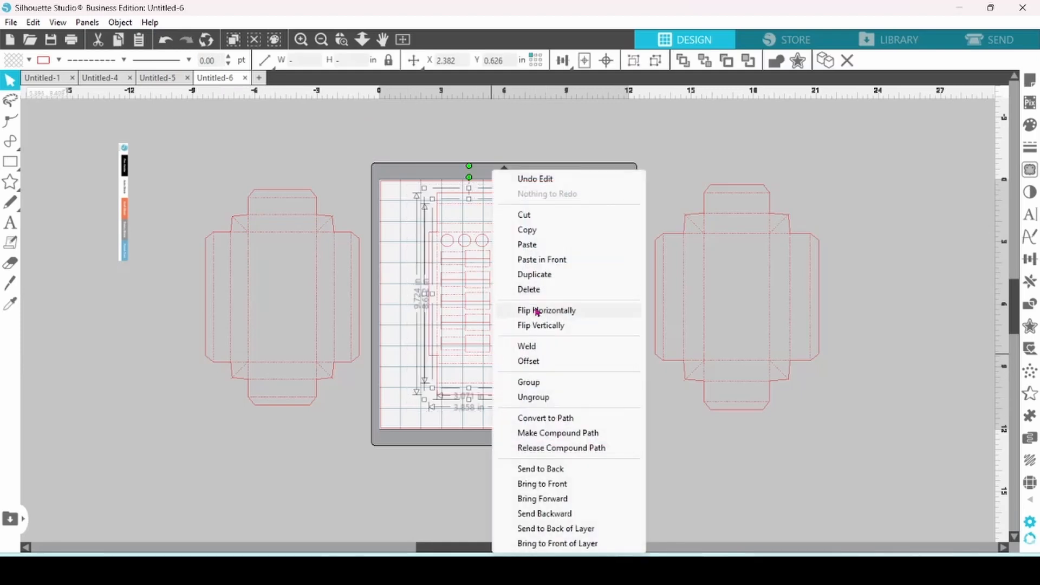
pyautogui.click(535, 385)
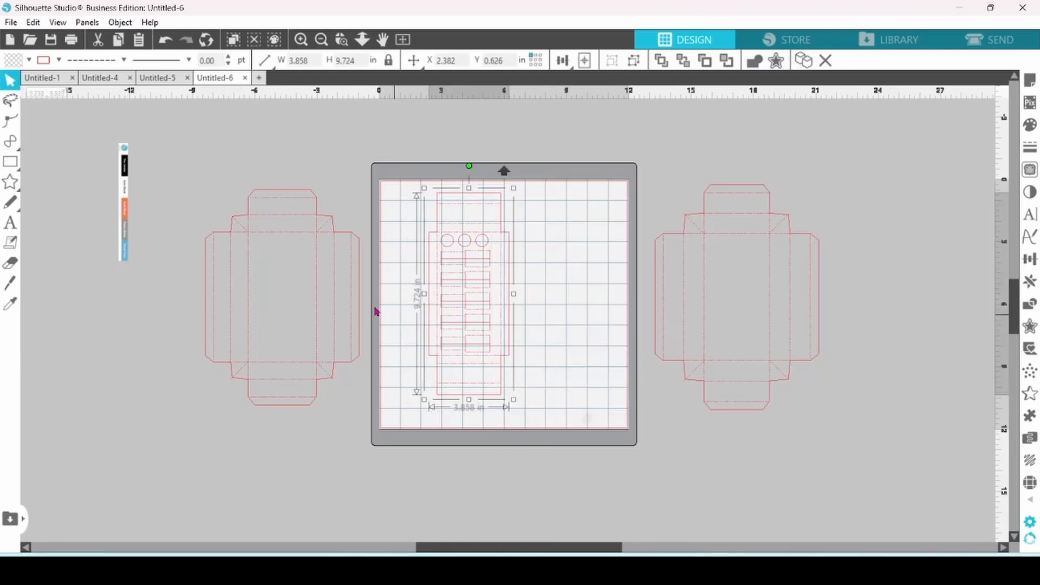
# Step: Shift the smaller box template further from the mat and move the larger one onto the mat beside the insert
pyautogui.moveTo(304, 195); pyautogui.dragTo(271, 192)
pyautogui.click(313, 197)
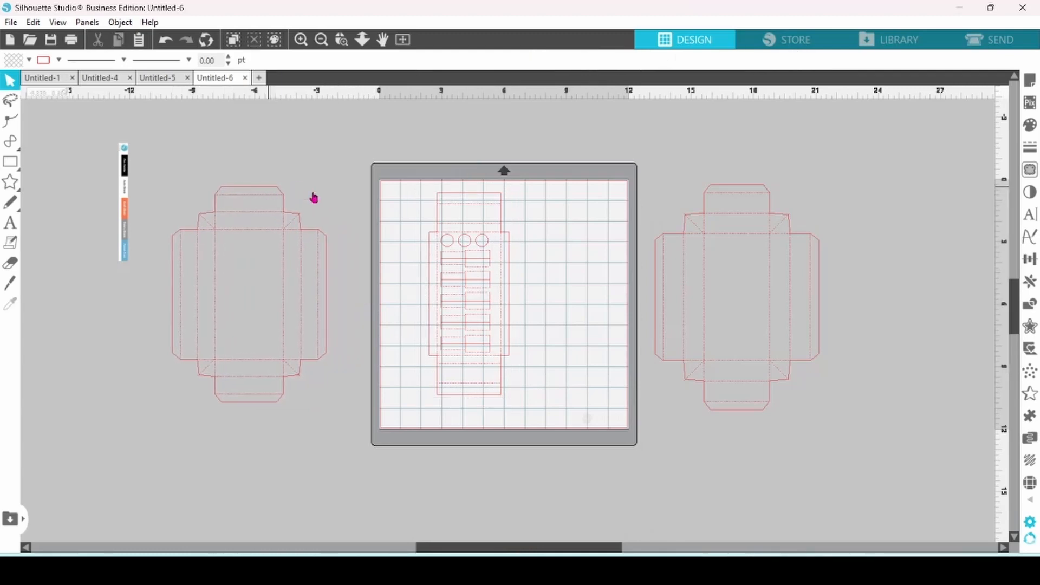
pyautogui.moveTo(729, 191); pyautogui.dragTo(540, 200)
# Step: Change the grouped insert's line color to black
pyautogui.click(487, 246)
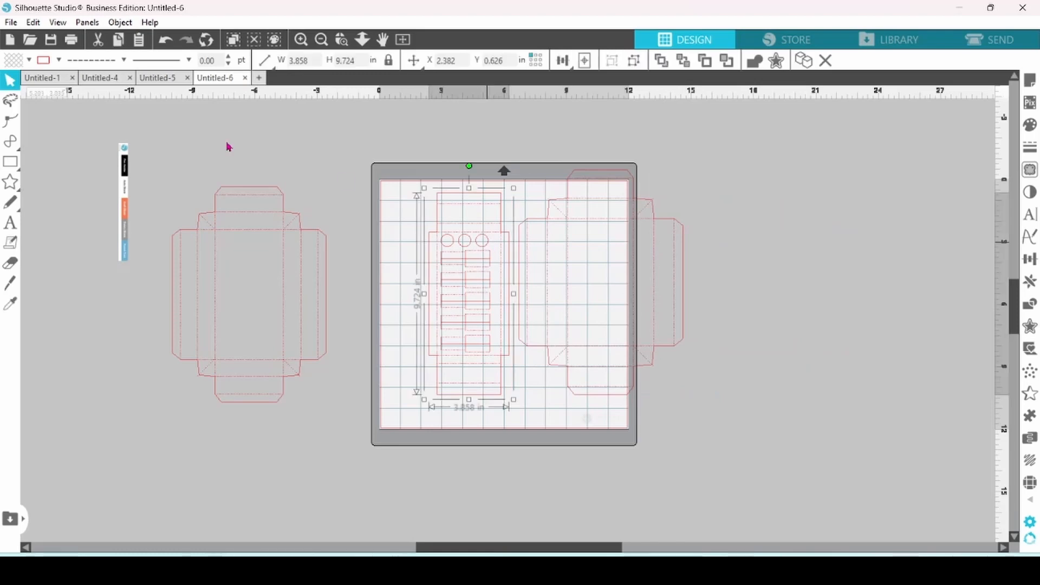
pyautogui.click(59, 60)
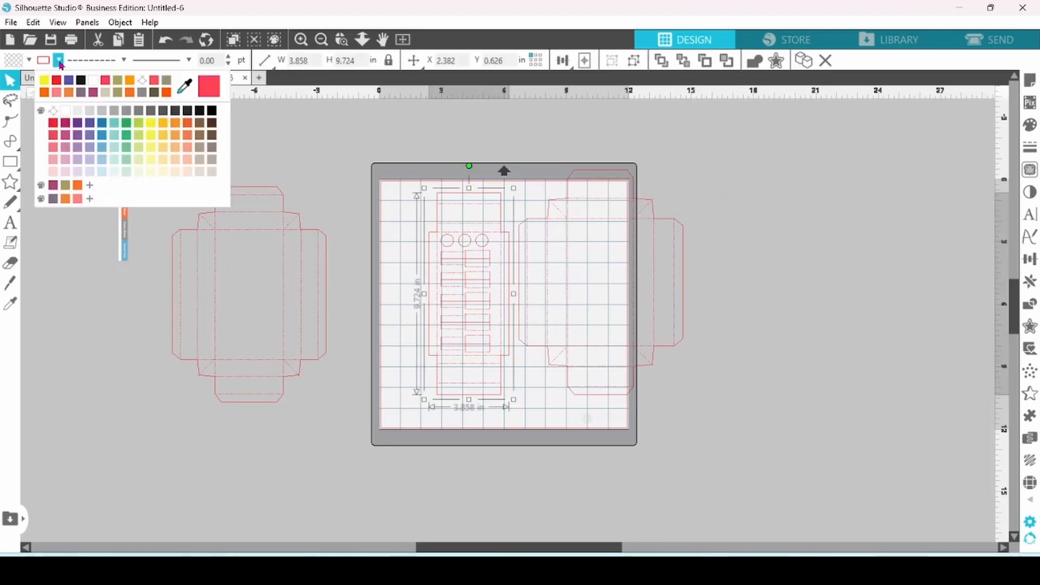
pyautogui.click(82, 80)
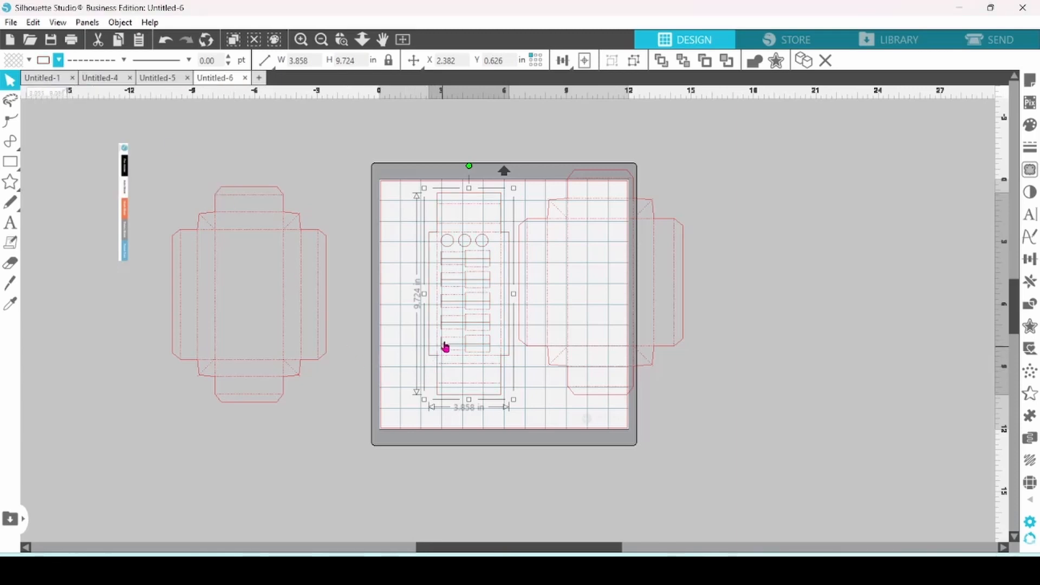
# Step: Center the insert and the larger box template on each other and compare their fold lines up close
pyautogui.keyDown('shift'); pyautogui.click(569, 290); pyautogui.keyUp('shift')
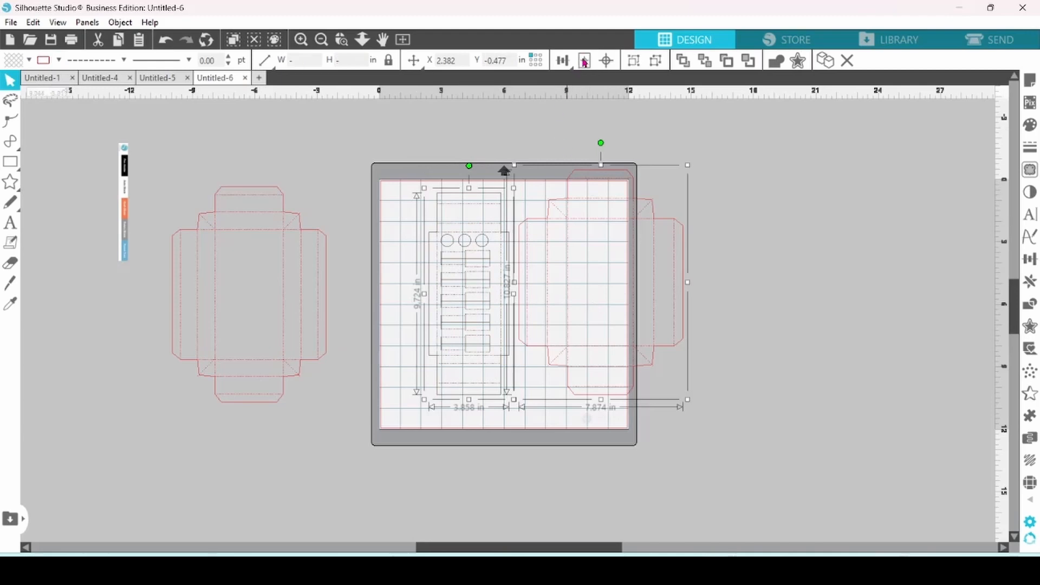
pyautogui.click(606, 61)
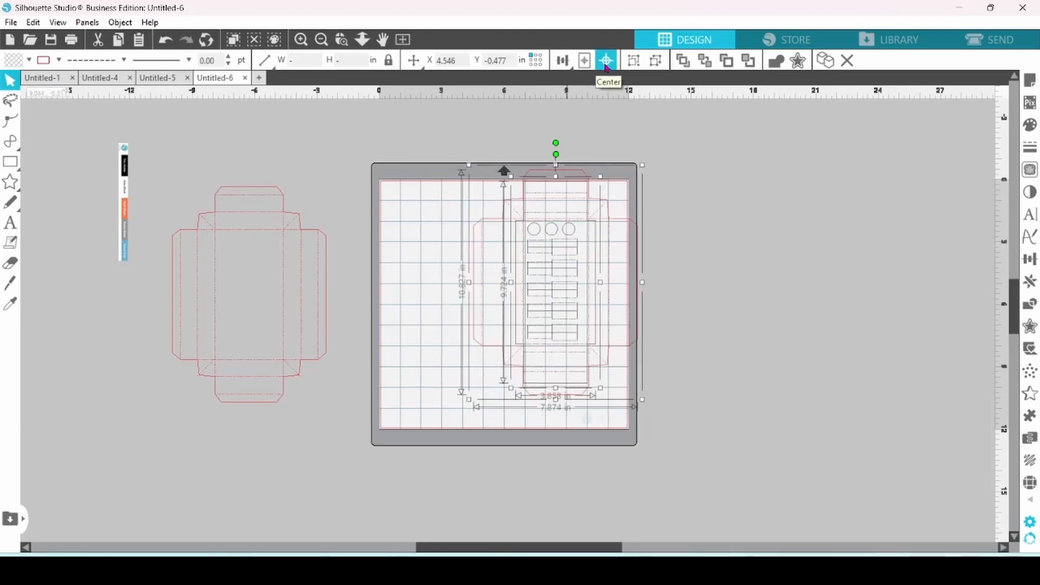
pyautogui.click(469, 130)
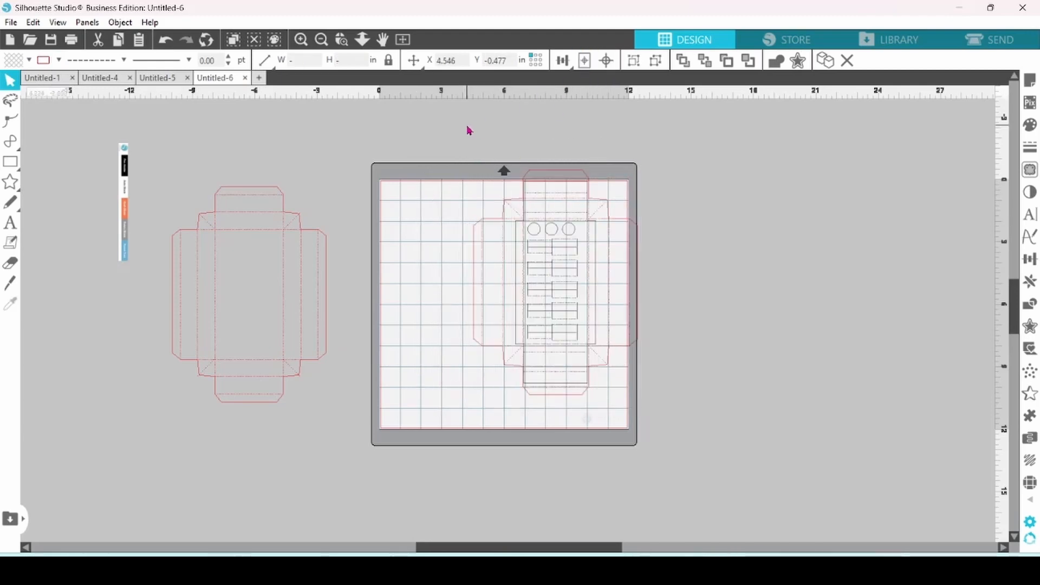
pyautogui.click(342, 39)
pyautogui.click(546, 253)
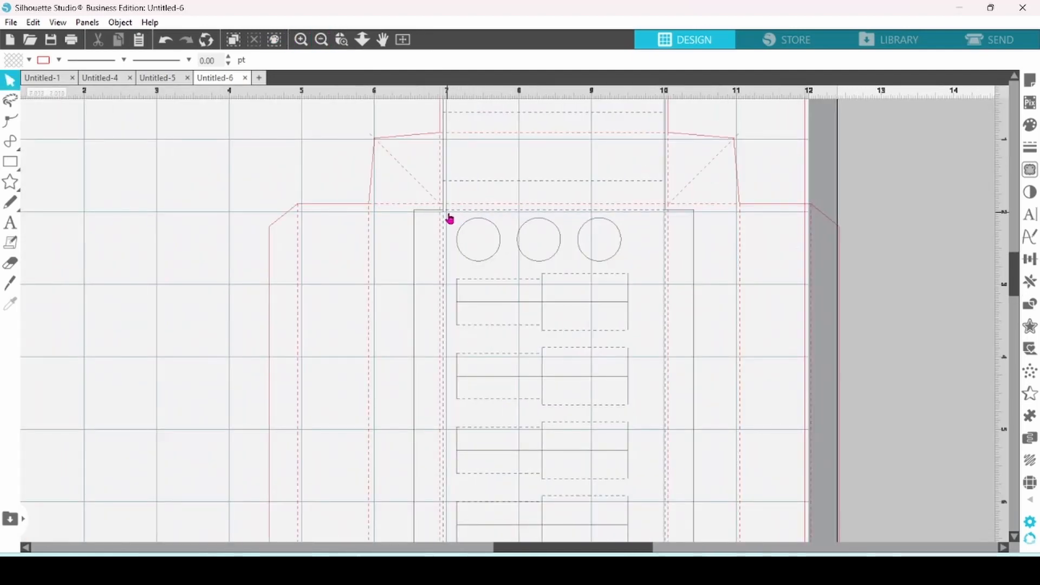
pyautogui.click(321, 40)
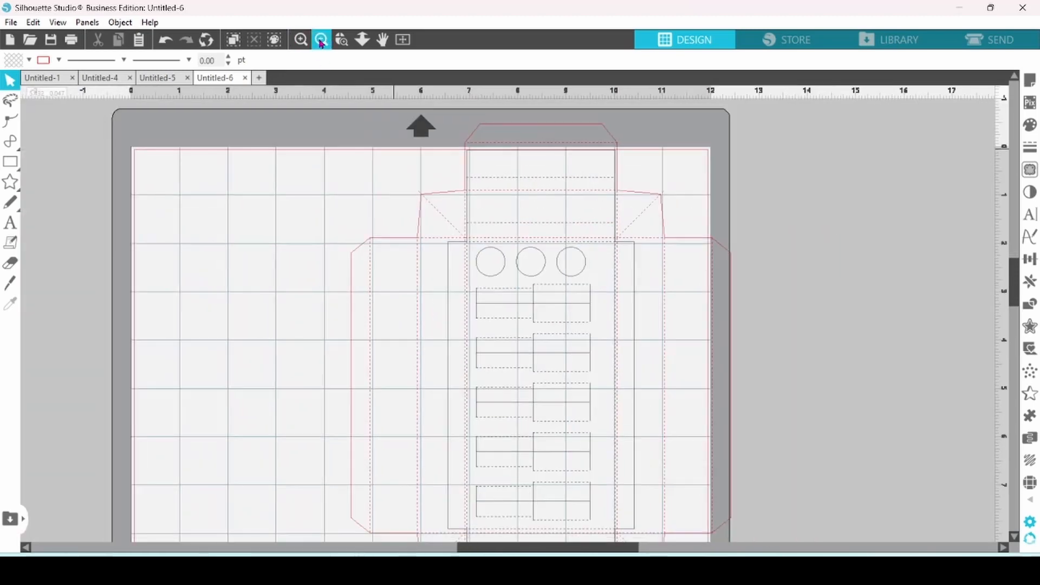
pyautogui.click(321, 42)
pyautogui.click(321, 41)
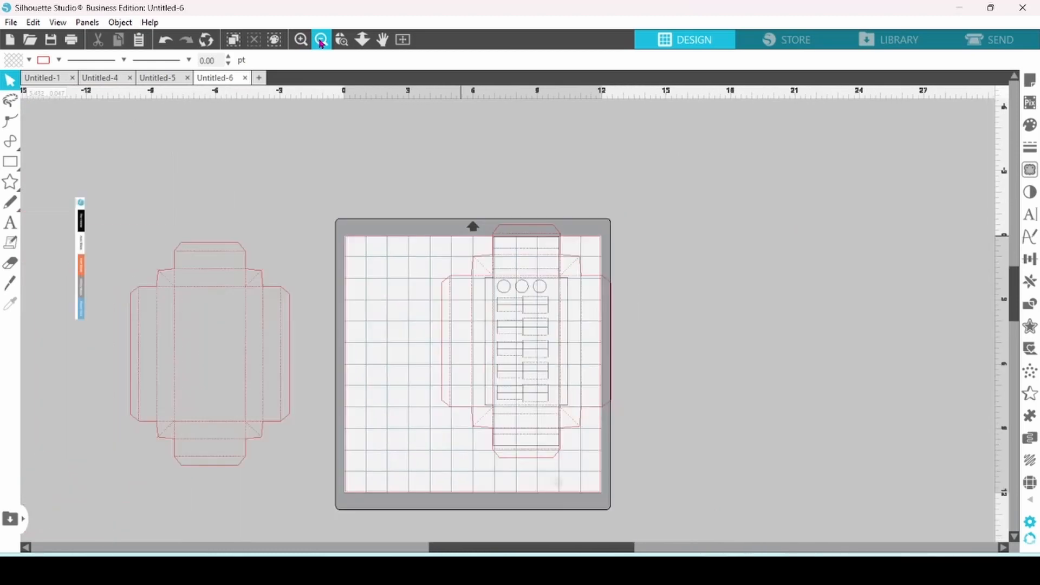
# Step: Move the larger box template off the mat and bring the smaller one onto the mat over the insert
pyautogui.click(515, 232)
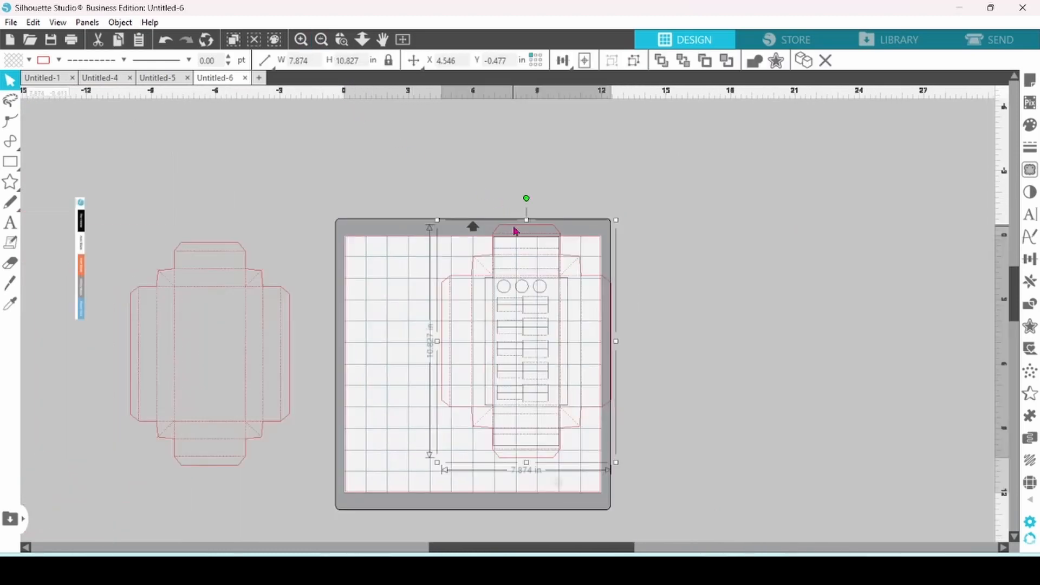
pyautogui.moveTo(515, 231); pyautogui.dragTo(767, 225)
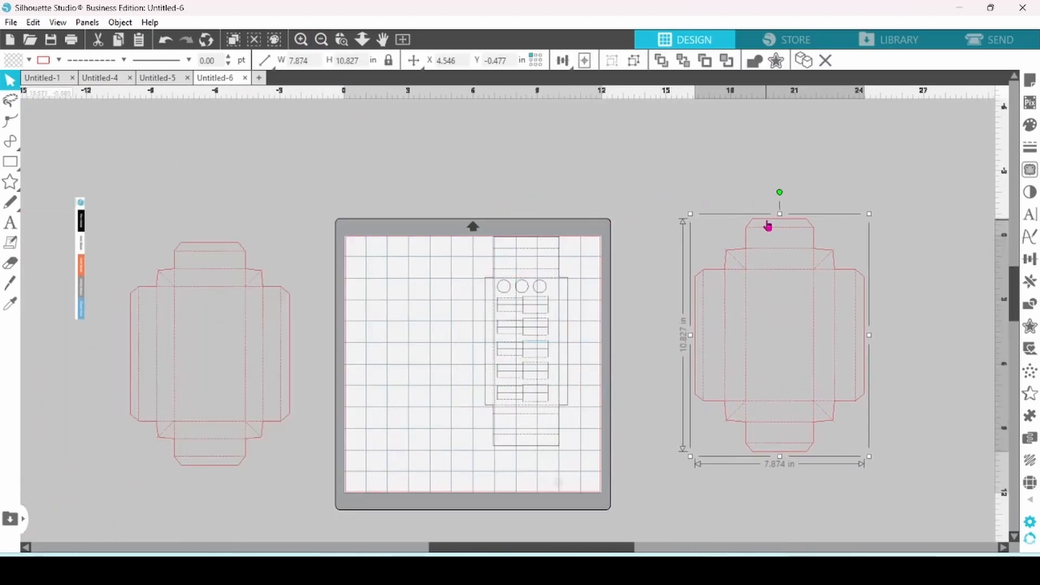
pyautogui.moveTo(233, 248); pyautogui.dragTo(499, 247)
pyautogui.click(425, 226)
# Step: Center the insert and the smaller box template on each other and compare their fold lines up close
pyautogui.moveTo(582, 317); pyautogui.dragTo(590, 320)
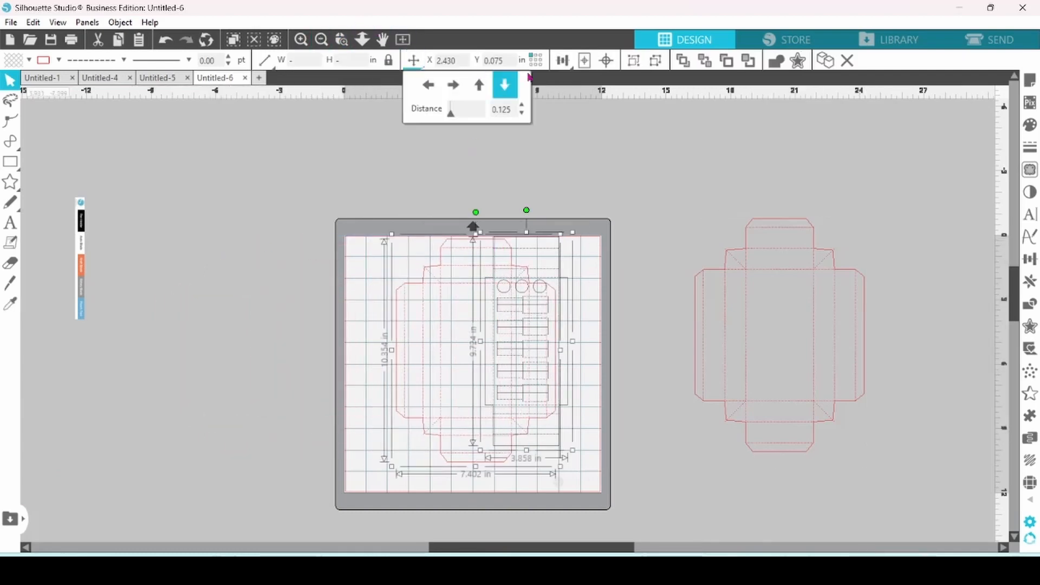
pyautogui.click(605, 67)
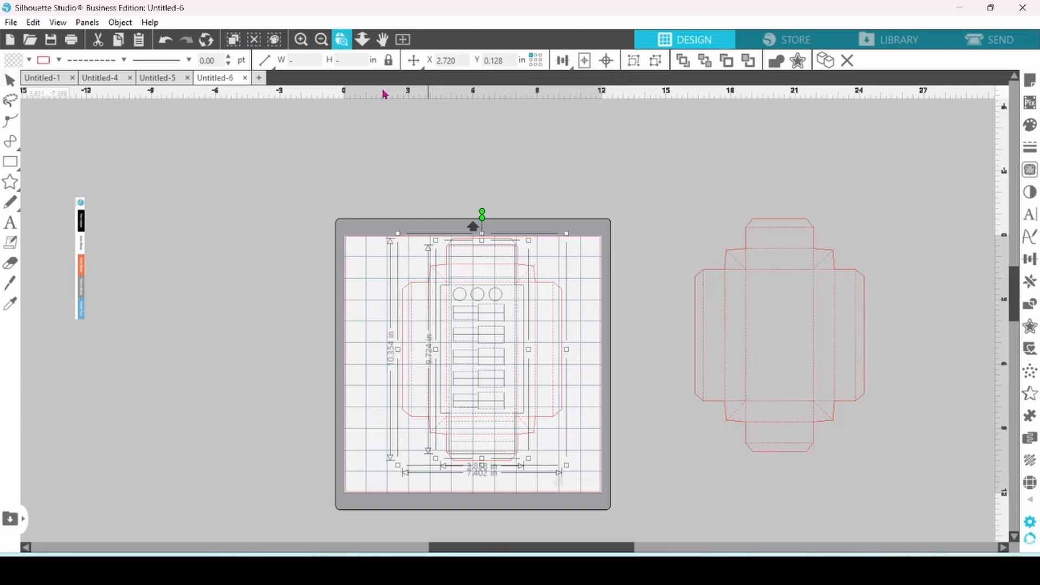
pyautogui.scroll(2, 493, 318)
pyautogui.scroll(2, 491, 321)
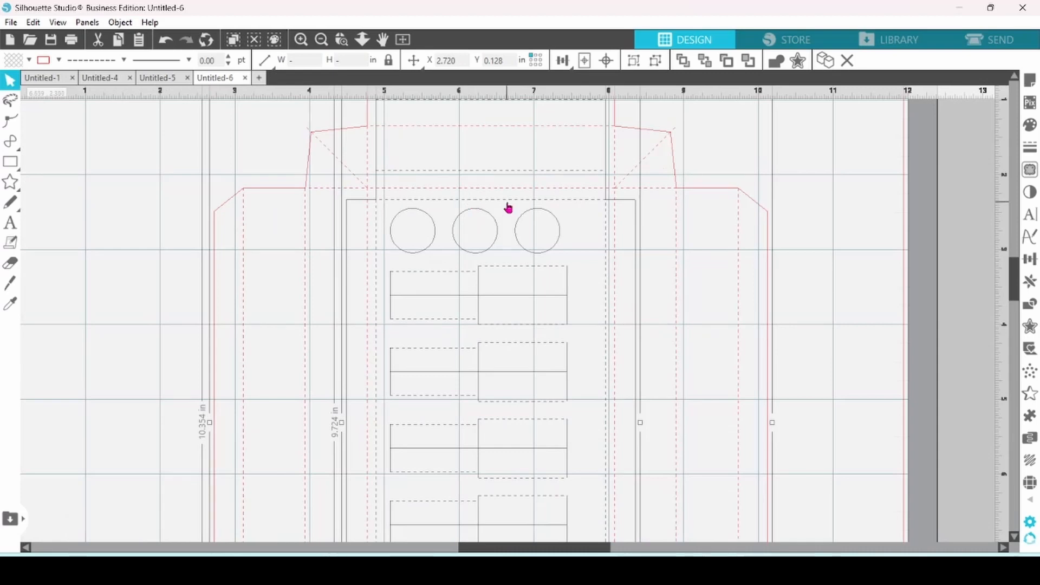
pyautogui.click(322, 39)
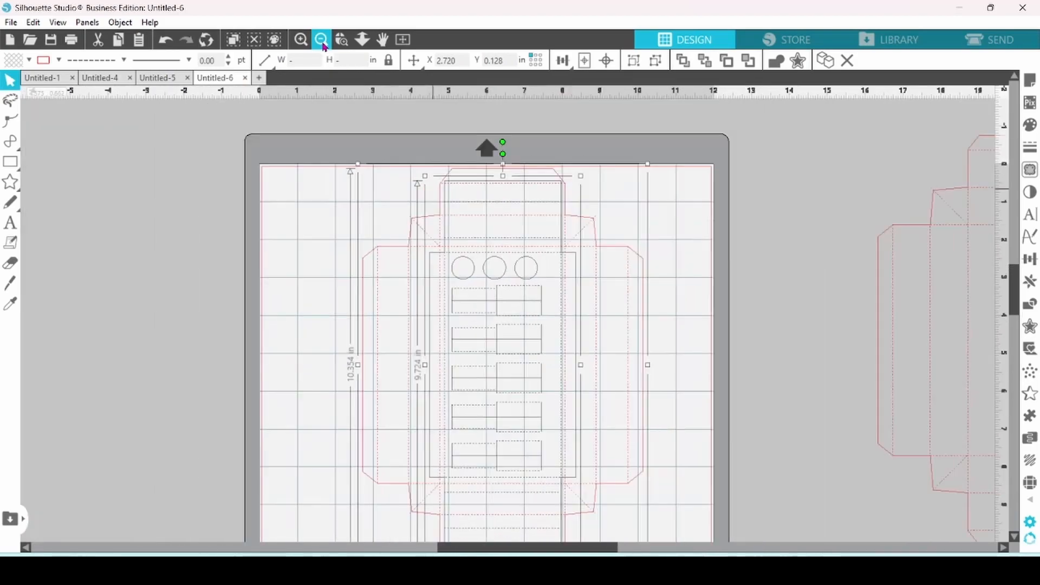
pyautogui.click(322, 39)
pyautogui.click(321, 40)
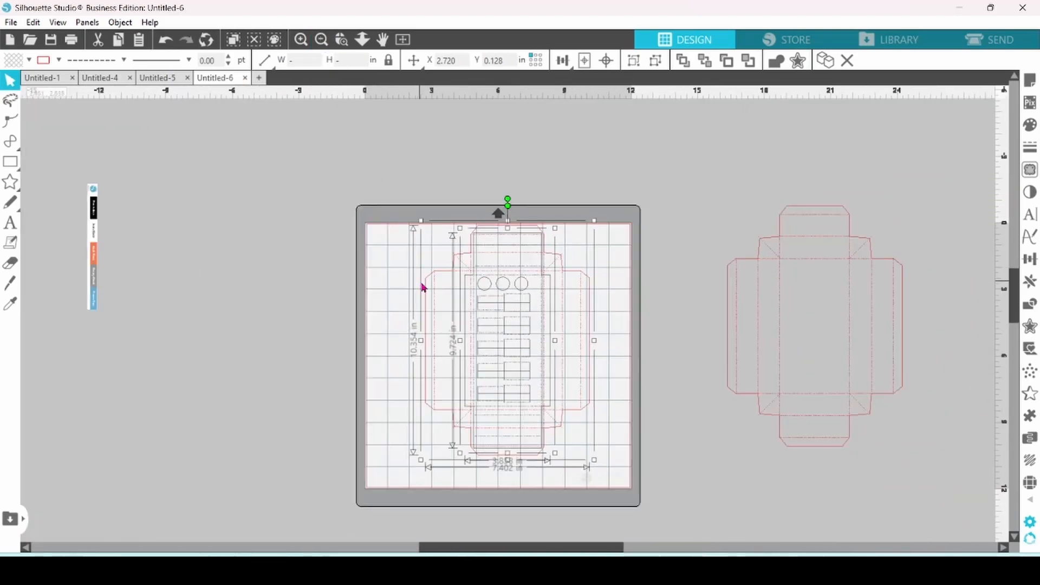
# Step: Separate the smaller box template from the insert and move it off the mat, next to the label strip
pyautogui.moveTo(426, 290); pyautogui.dragTo(415, 282)
pyautogui.click(364, 283)
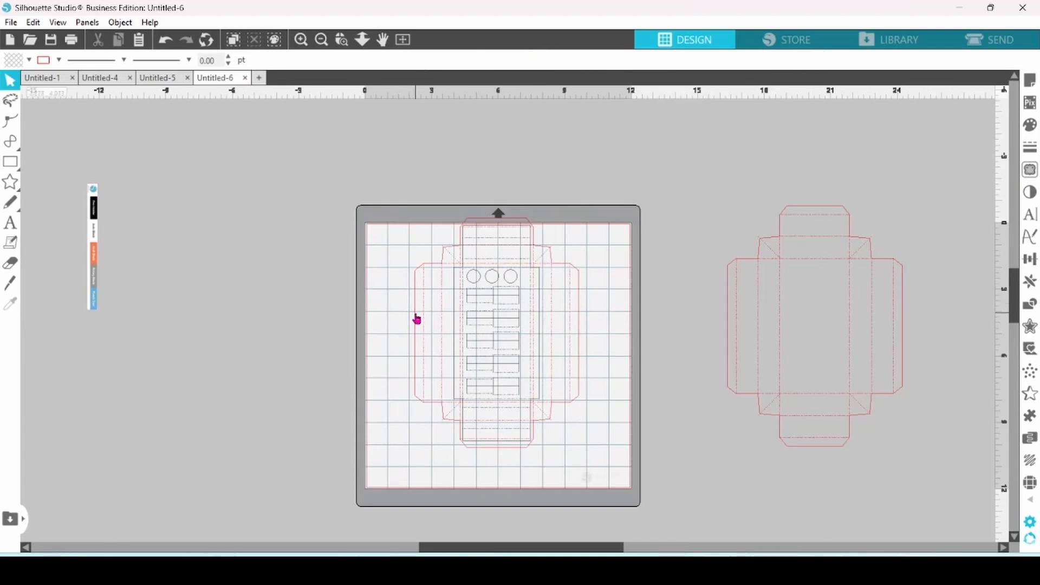
pyautogui.moveTo(417, 319); pyautogui.dragTo(167, 285)
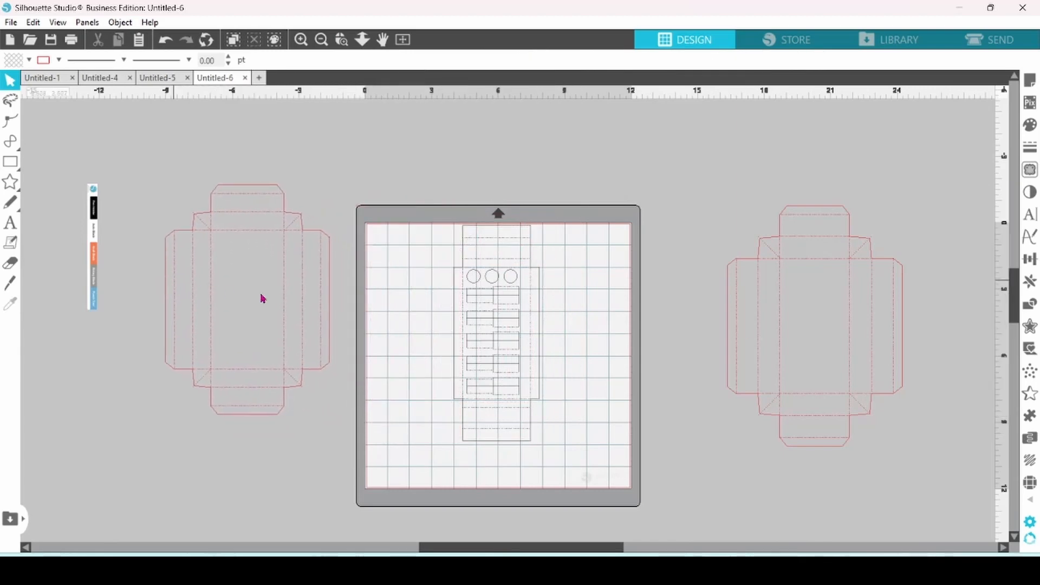
# Step: Move the insert to the mat's right edge and place the larger box template beside it on the mat
pyautogui.moveTo(521, 332); pyautogui.dragTo(610, 356)
pyautogui.click(606, 353)
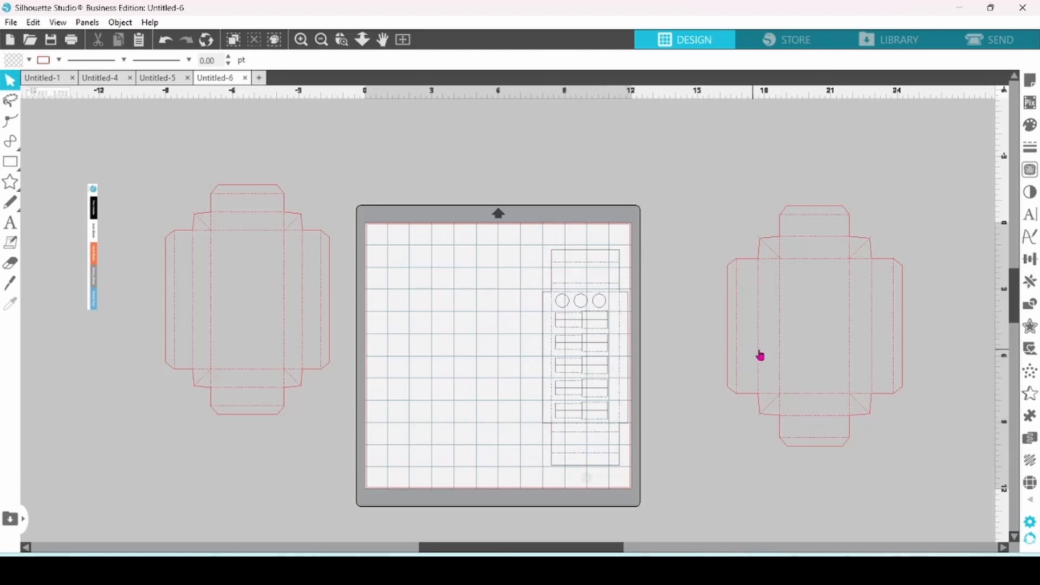
pyautogui.moveTo(759, 355); pyautogui.dragTo(399, 376)
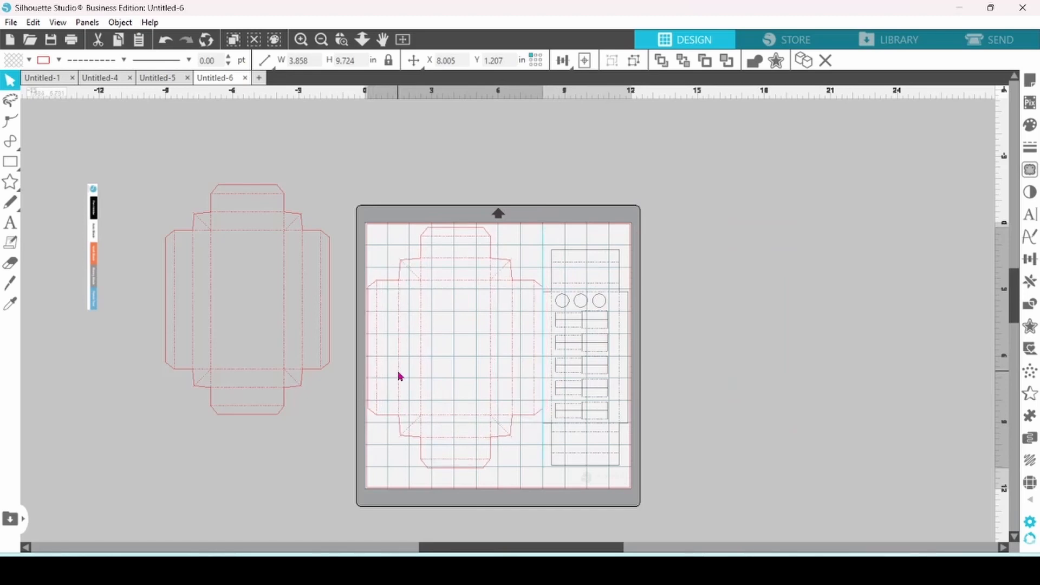
pyautogui.click(407, 375)
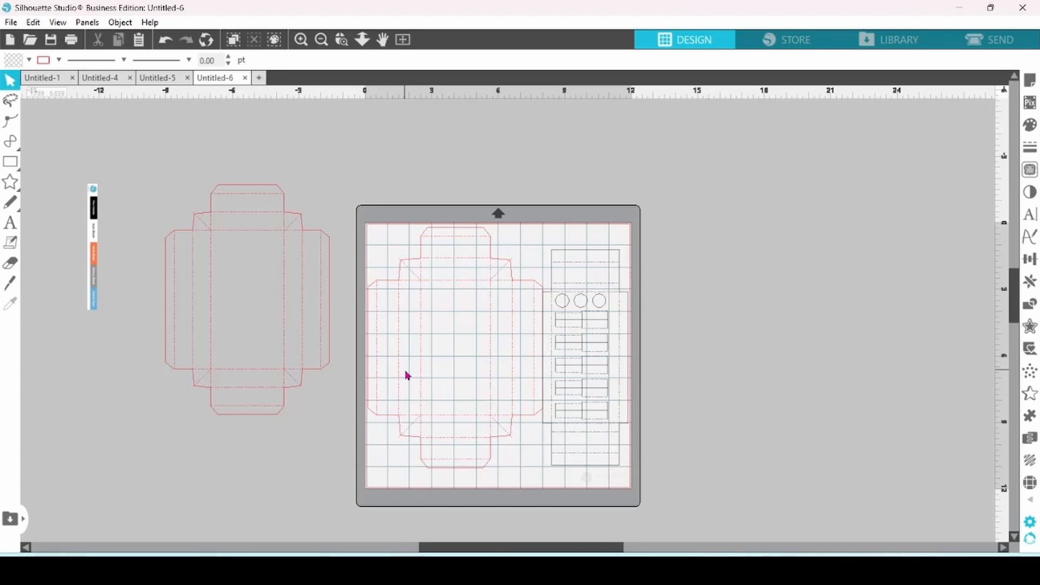
# Step: Review the cut settings for the mat holding the larger box template and the insert, and return to the design view
pyautogui.click(969, 42)
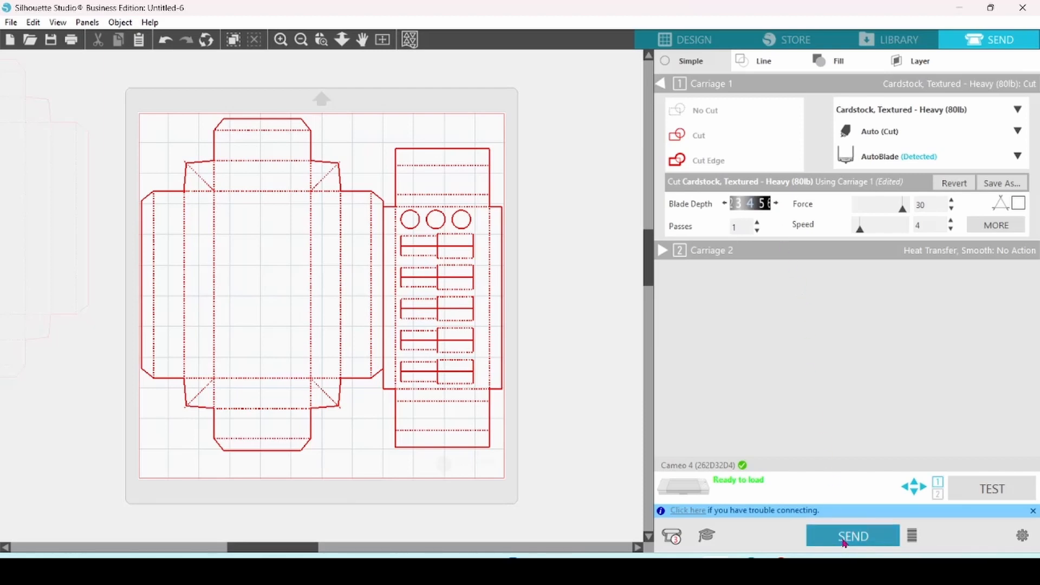
pyautogui.click(707, 46)
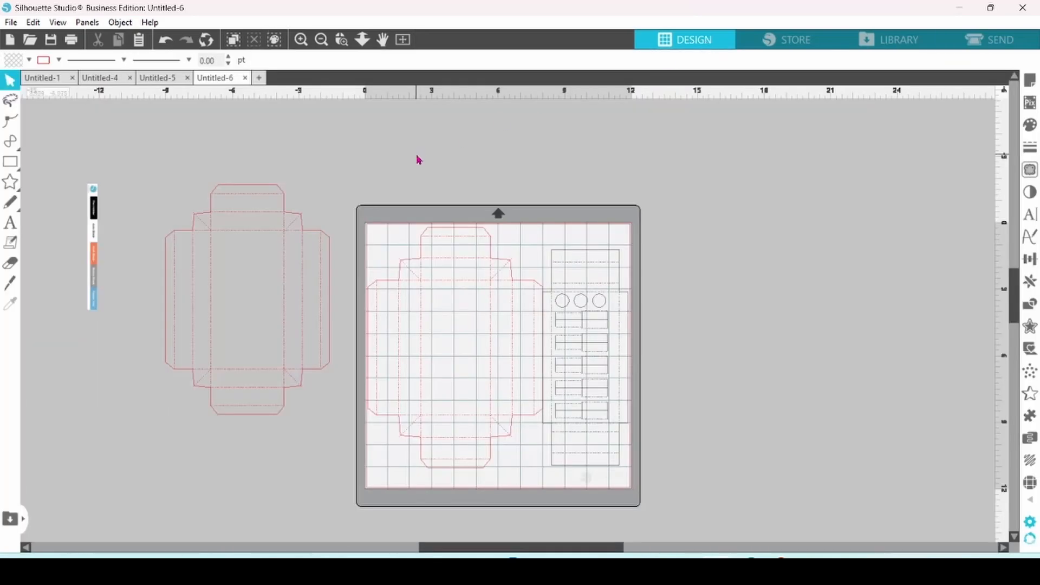
# Step: Group the larger box template with the insert and move the group off the mat to its right
pyautogui.moveTo(419, 159); pyautogui.dragTo(634, 450)
pyautogui.rightClick(607, 362)
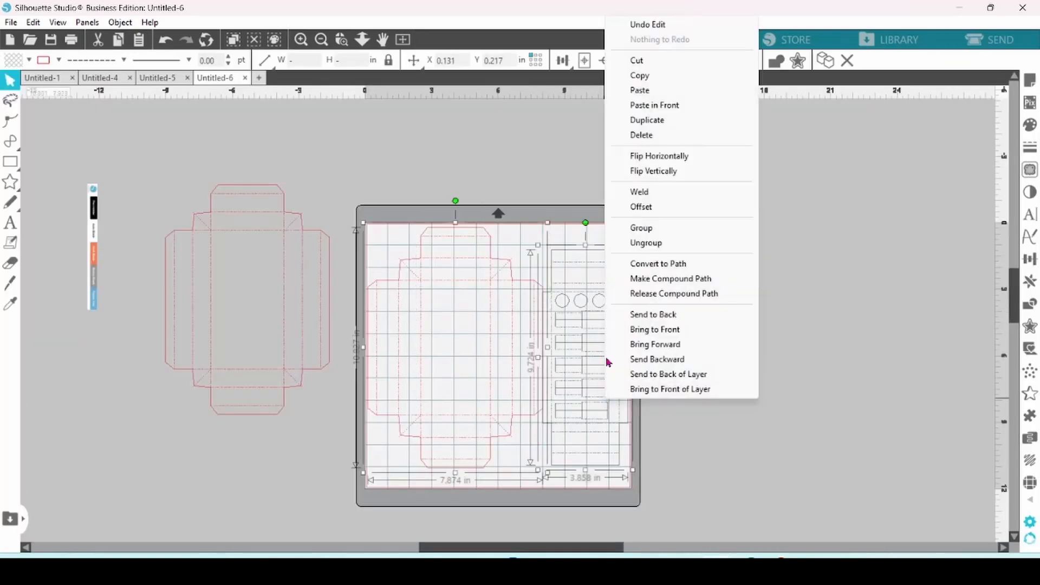
pyautogui.click(630, 228)
pyautogui.moveTo(534, 302); pyautogui.dragTo(924, 221)
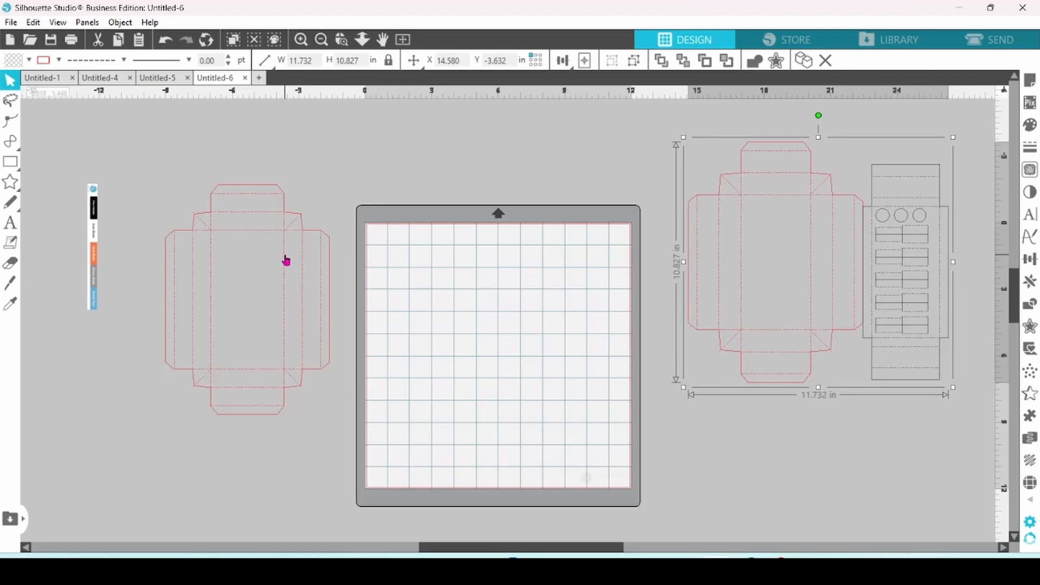
# Step: Place the smaller box template on the empty mat and open its cut setup for sending
pyautogui.moveTo(286, 261); pyautogui.dragTo(500, 316)
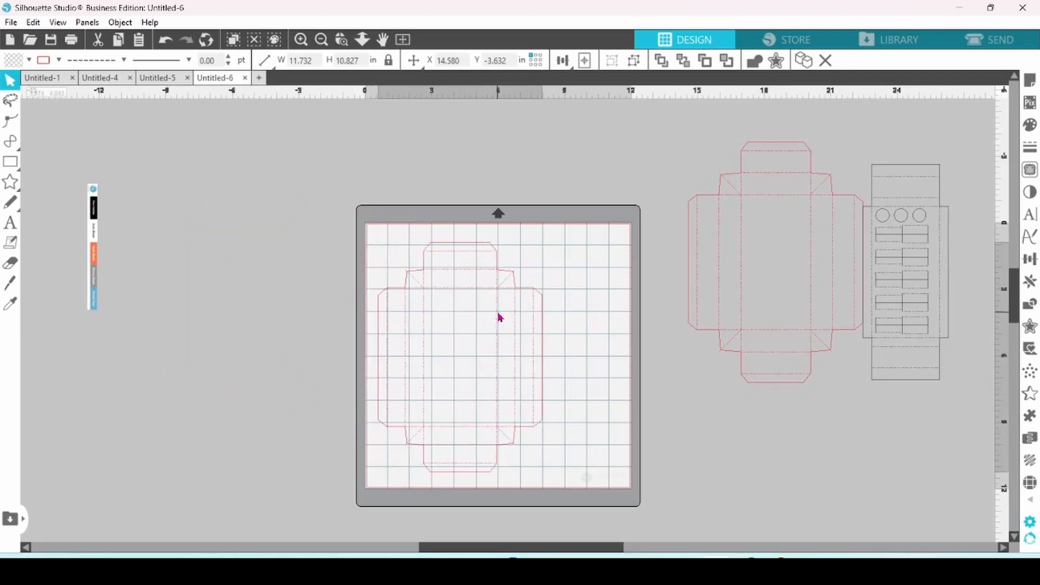
pyautogui.click(499, 317)
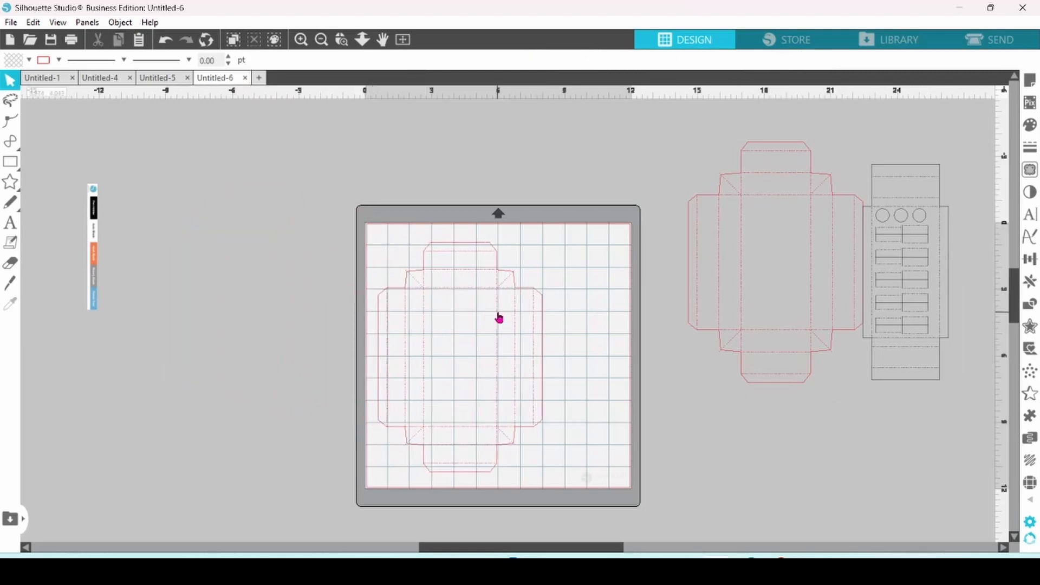
pyautogui.click(976, 42)
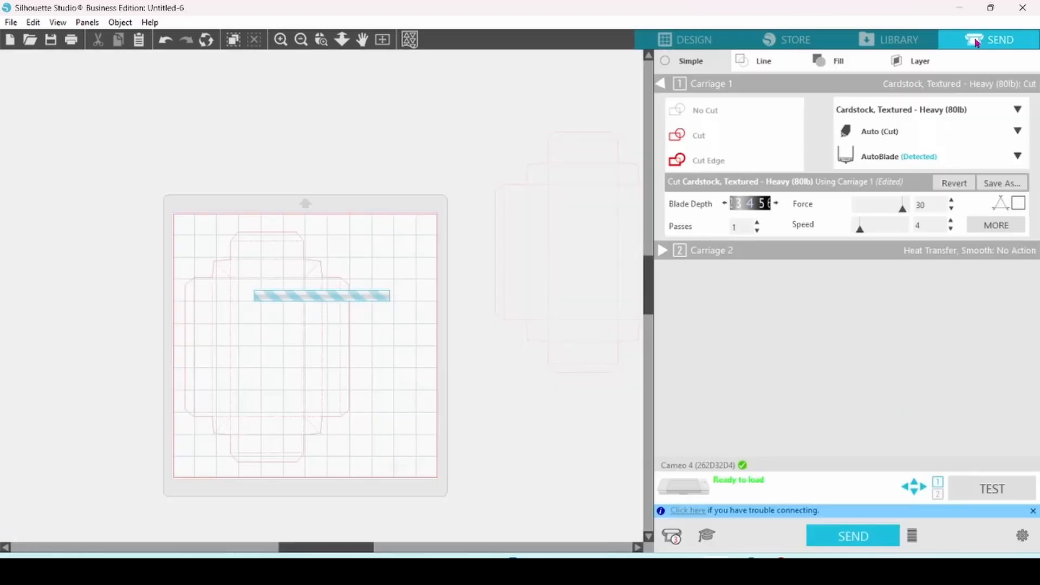